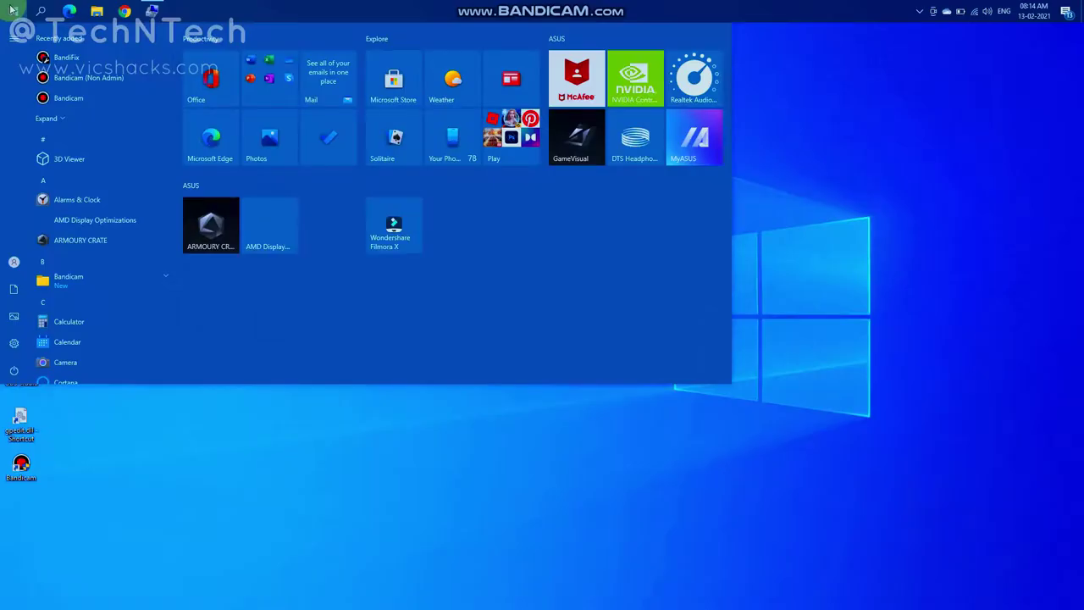
Step: Open Settings from the Start right-click menu and go to Update & Security's Windows Update page
right_click(11, 10)
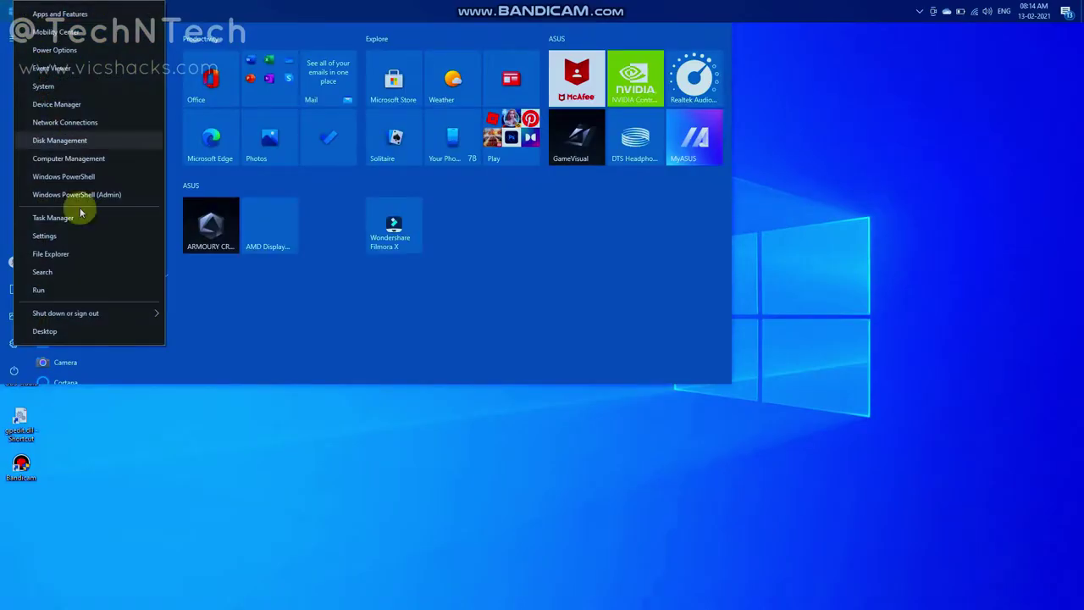
click(58, 235)
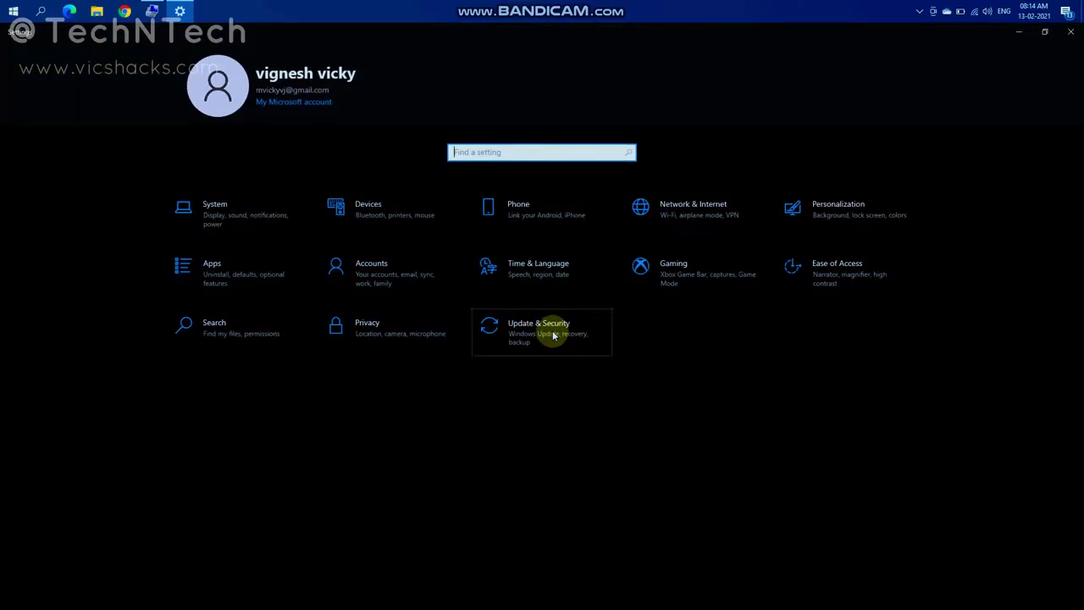
click(552, 335)
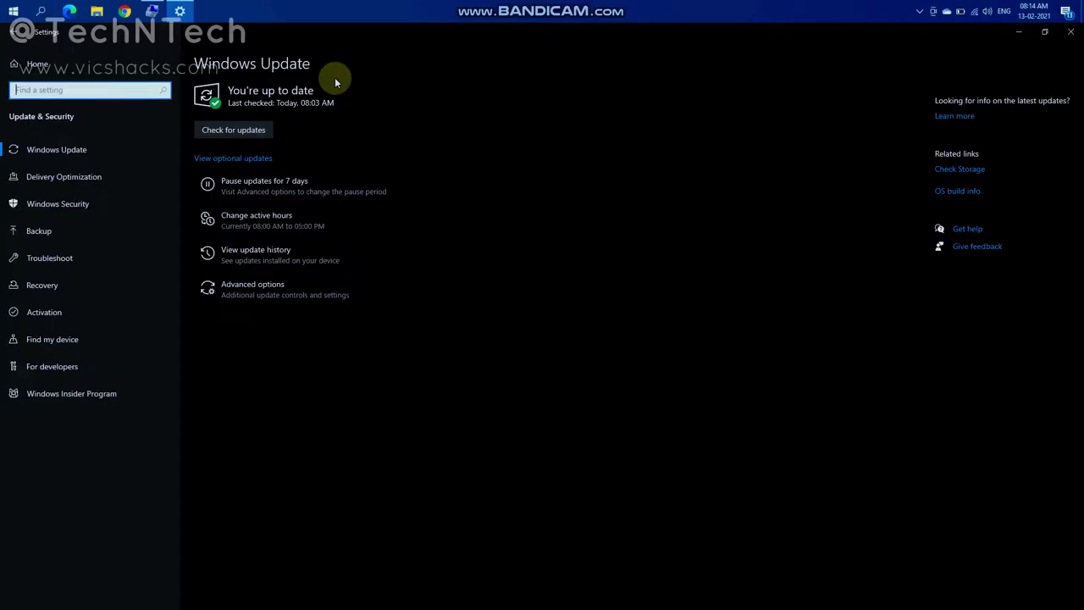
Step: Open Windows Update Advanced options and browse the Pause until dates without picking one
click(269, 292)
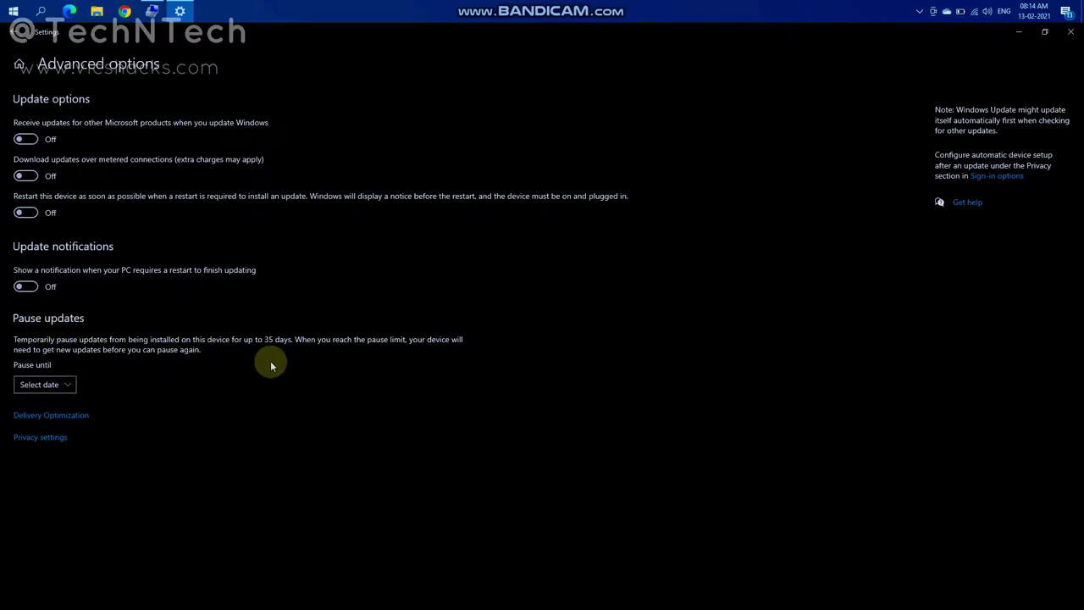
click(55, 384)
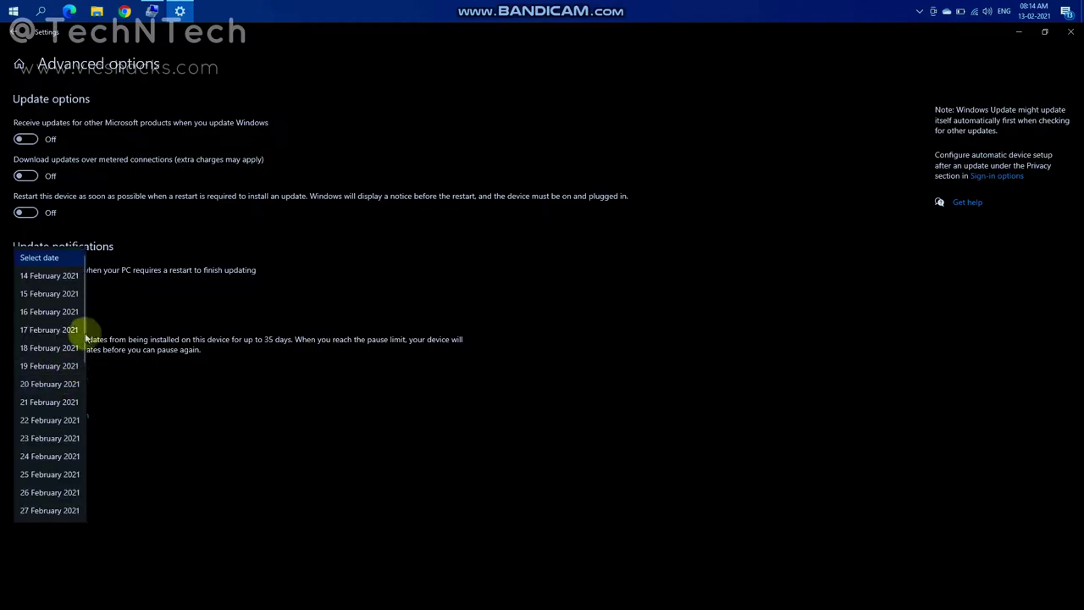
scroll(30, 451, down, 5)
scroll(34, 462, down, 2)
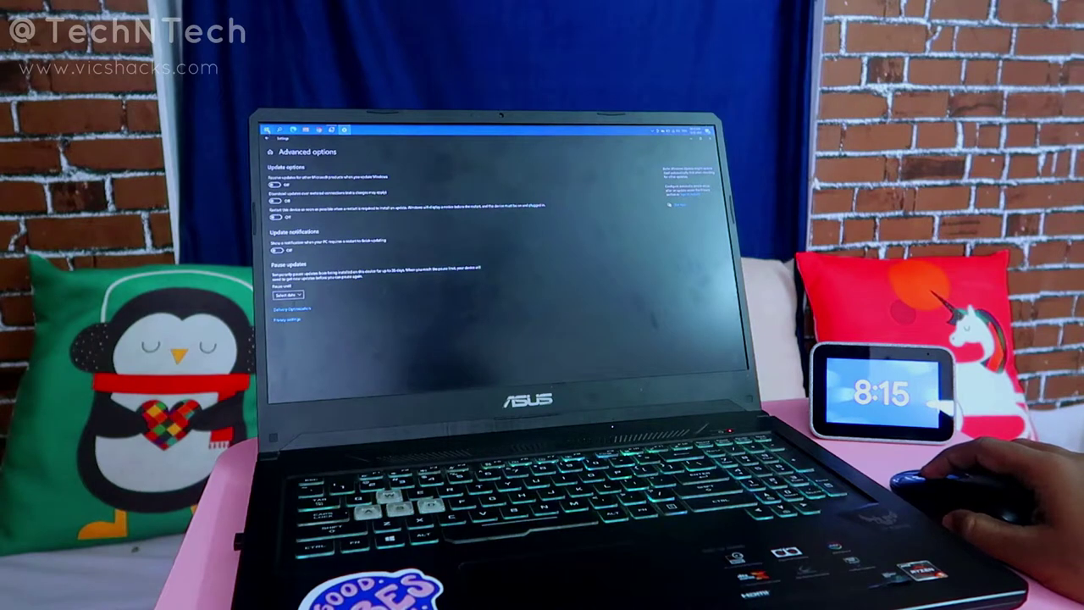
Step: Back out to Settings Home, close Settings with Alt+F4, and dismiss the desktop context menu
click(265, 138)
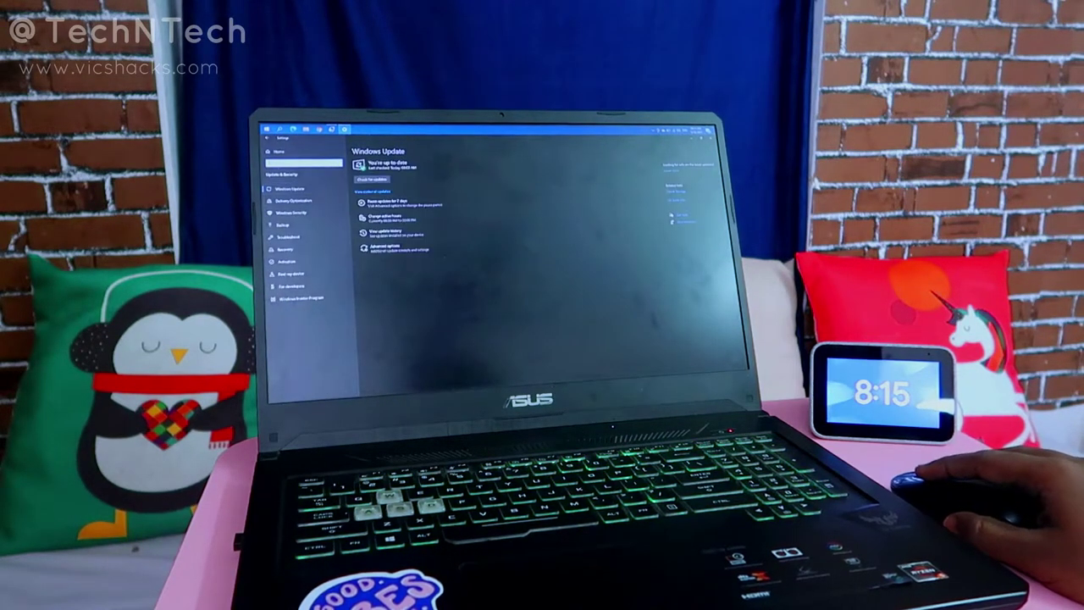
click(265, 138)
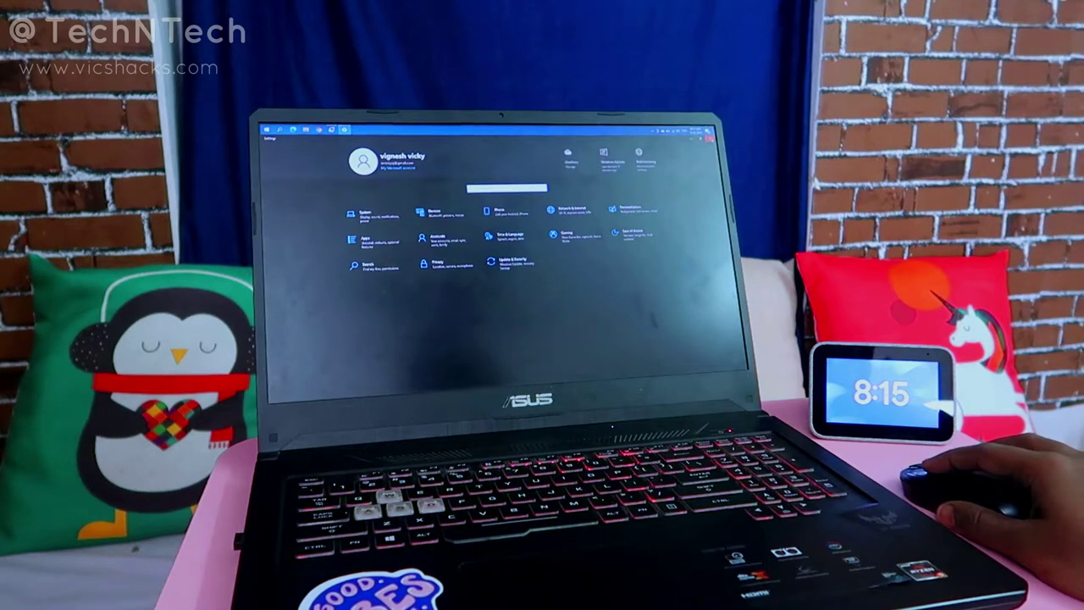
key(alt+F4)
right_click(448, 207)
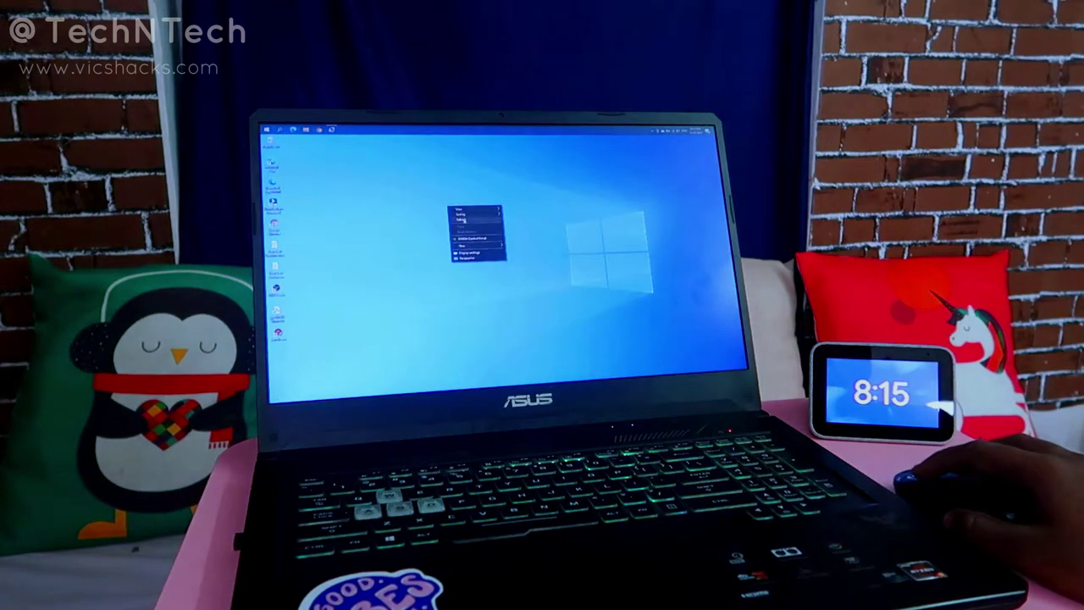
click(464, 212)
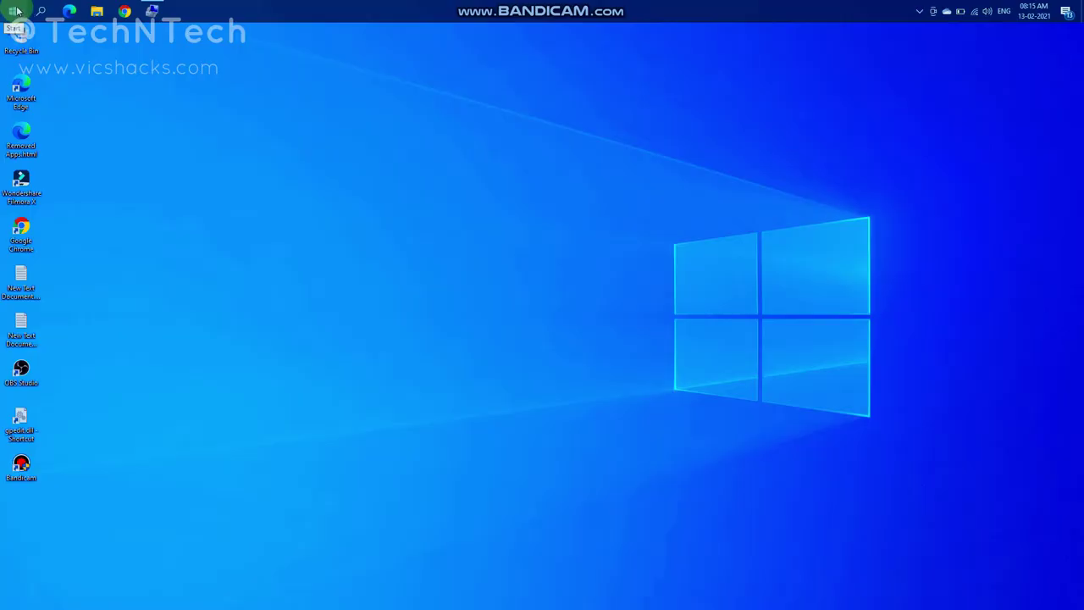
Step: Launch Computer Management from the Start right-click menu and open Services and Applications
right_click(19, 9)
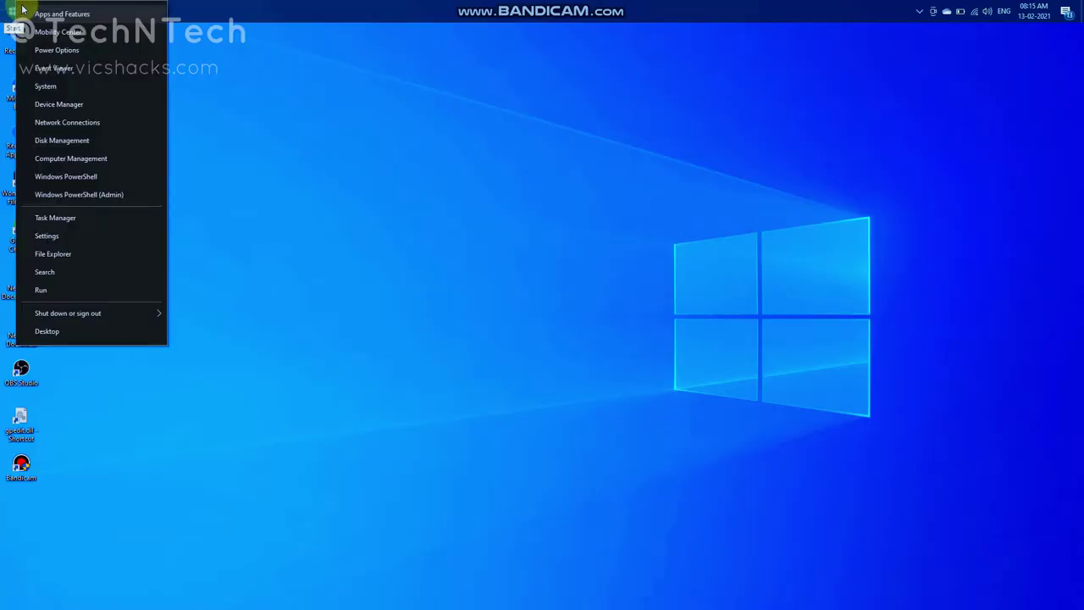
click(84, 163)
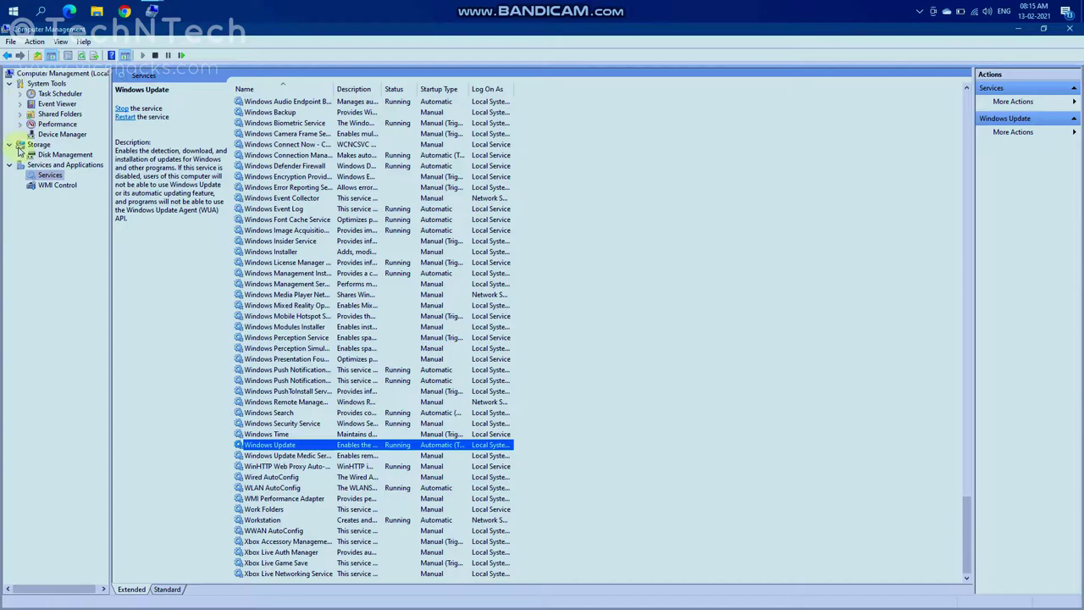
click(51, 165)
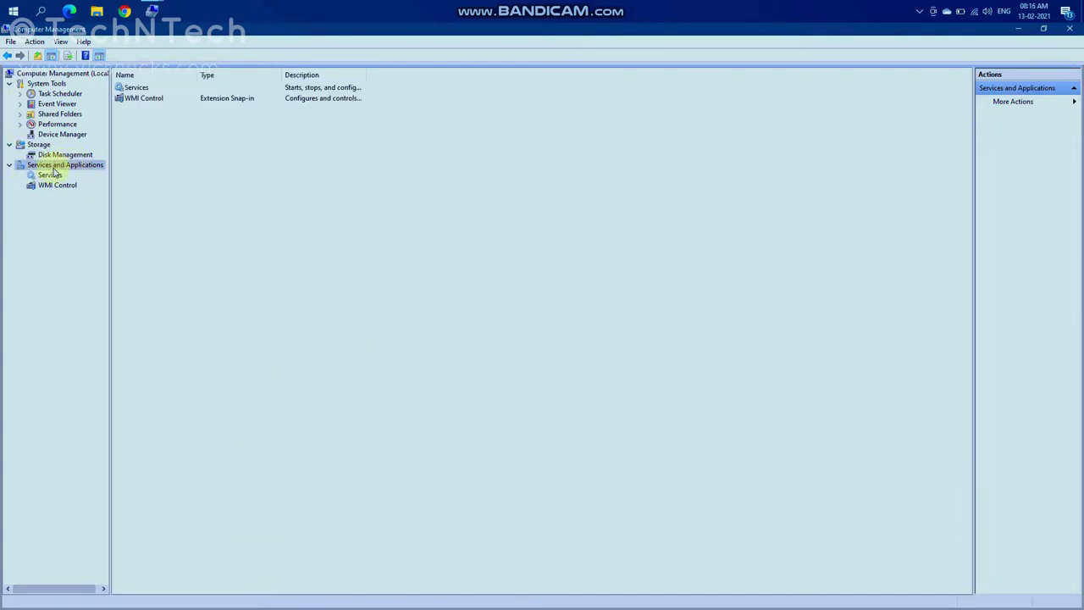
Step: Open the Services list, jump to the W entries, and select the Windows Update service
double_click(137, 88)
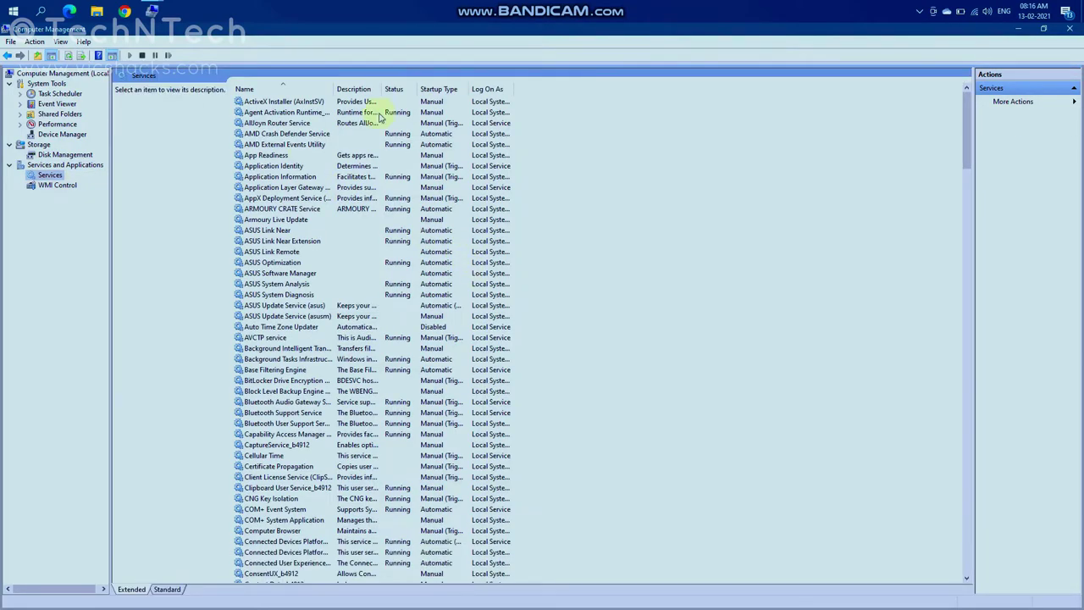
scroll(339, 367, down, 4)
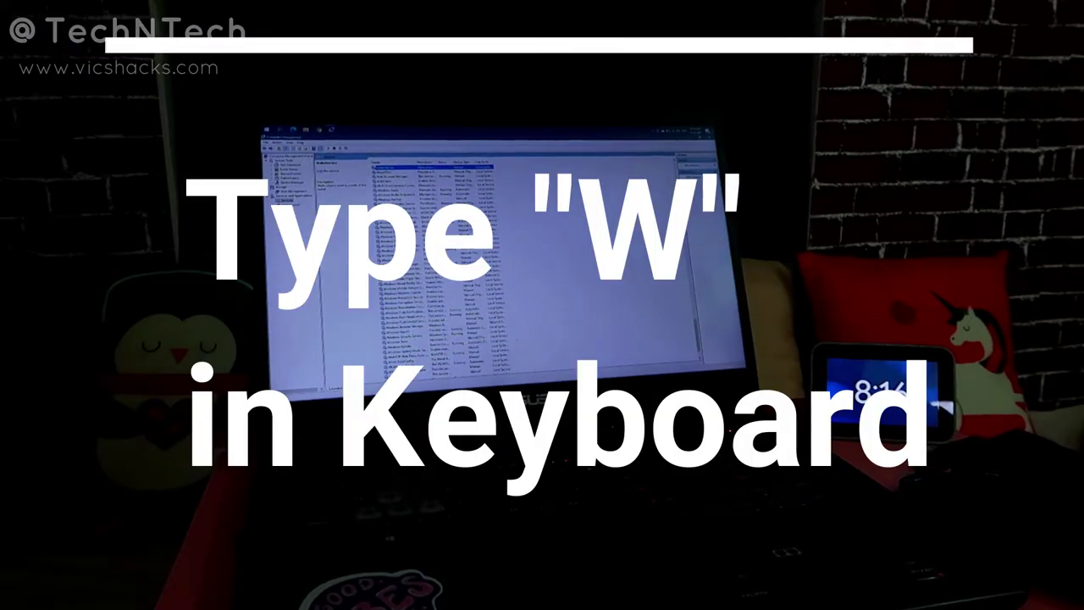
key(w)
key(w)
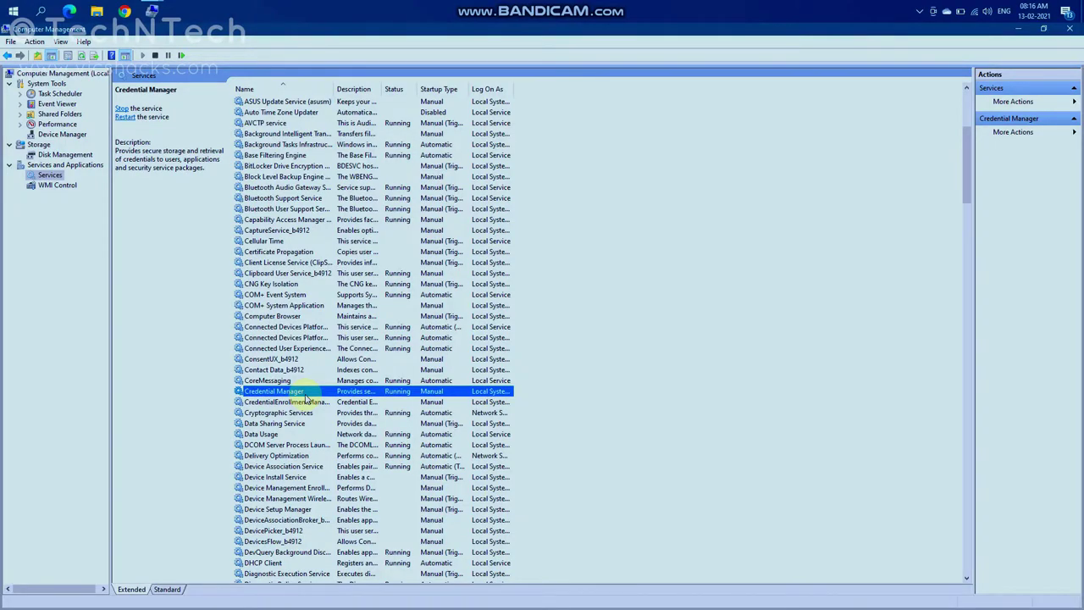
key(w)
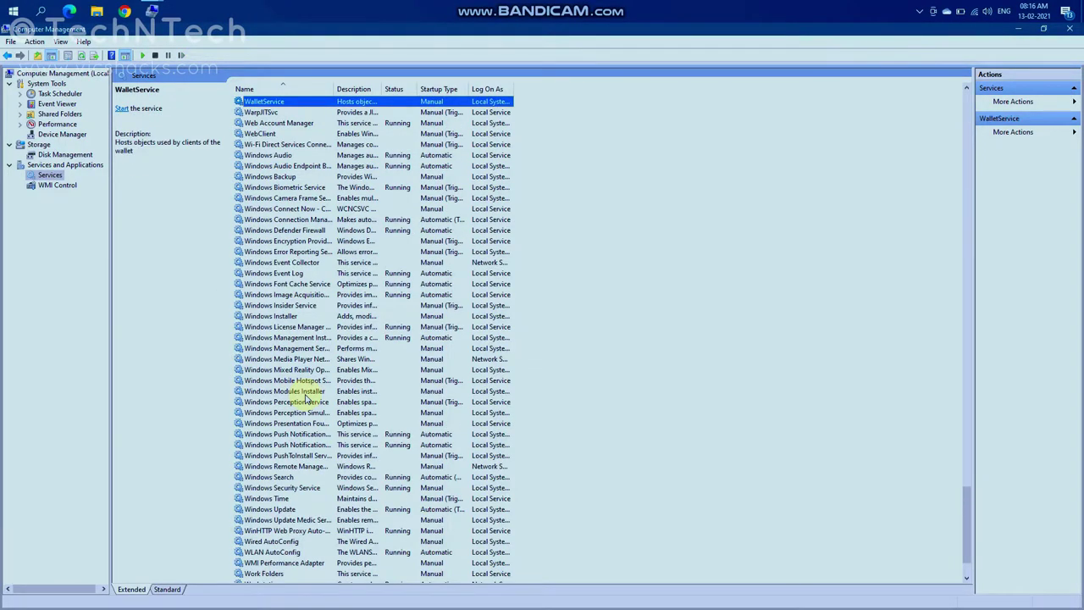
click(294, 510)
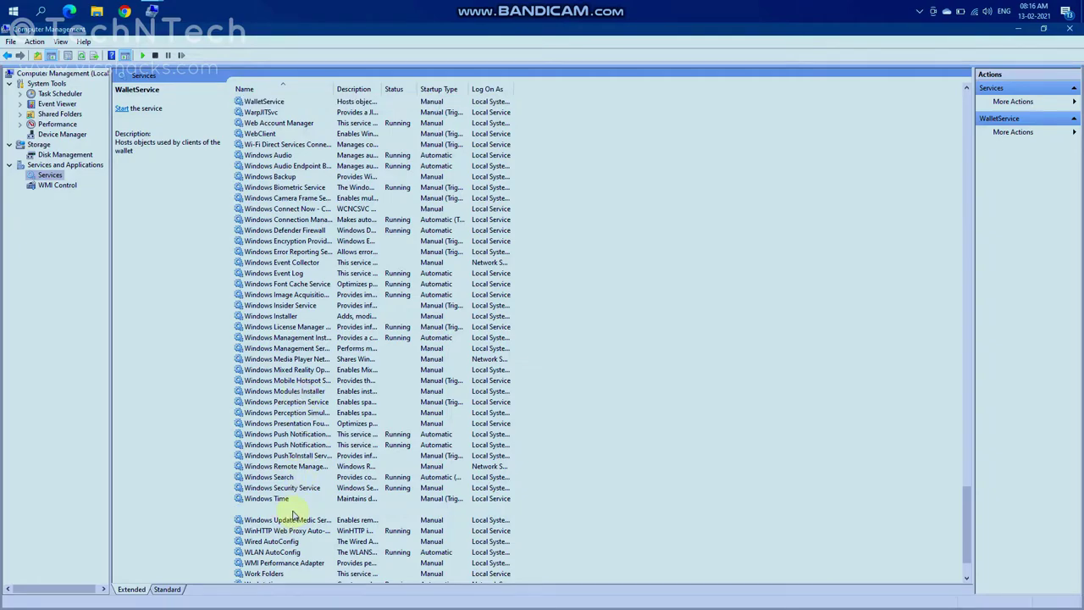
scroll(305, 457, down, 1)
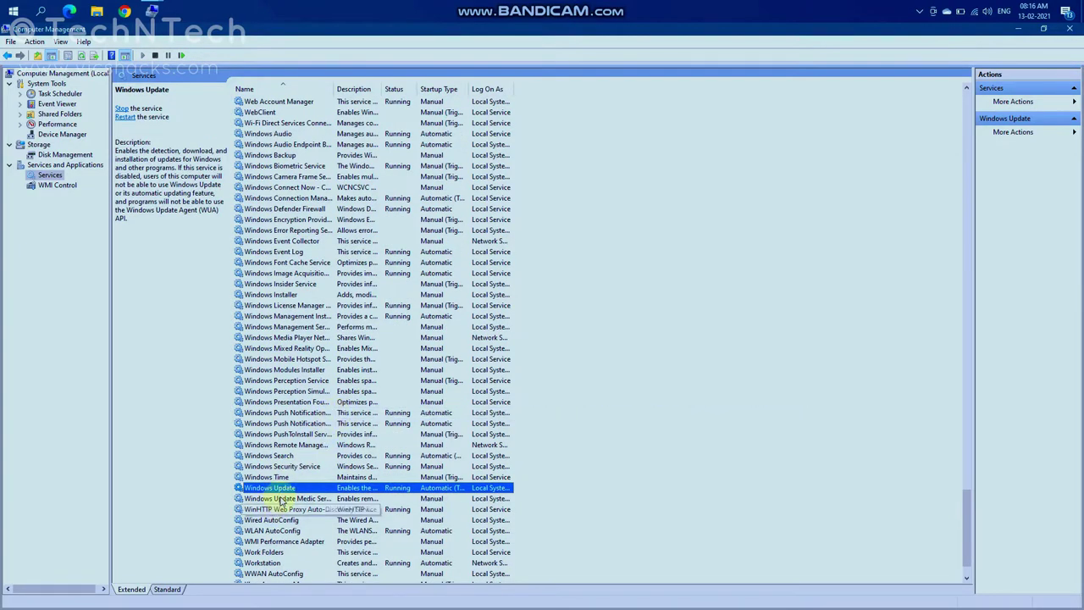
Step: Change the Windows Update service's startup type from Automatic to Manual, apply it and close its properties
double_click(315, 491)
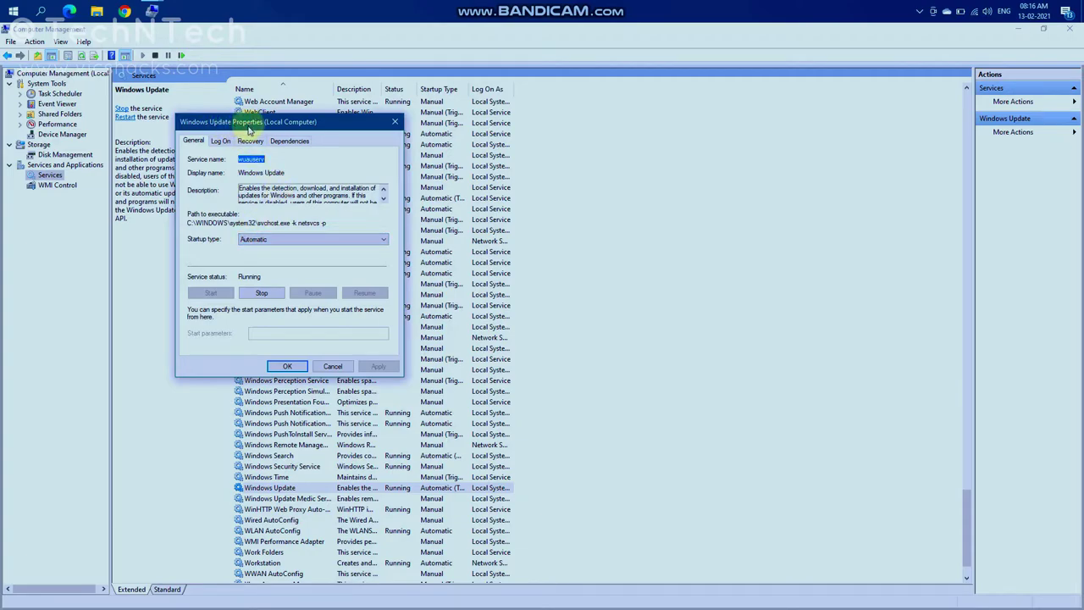
drag(288, 126, 305, 157)
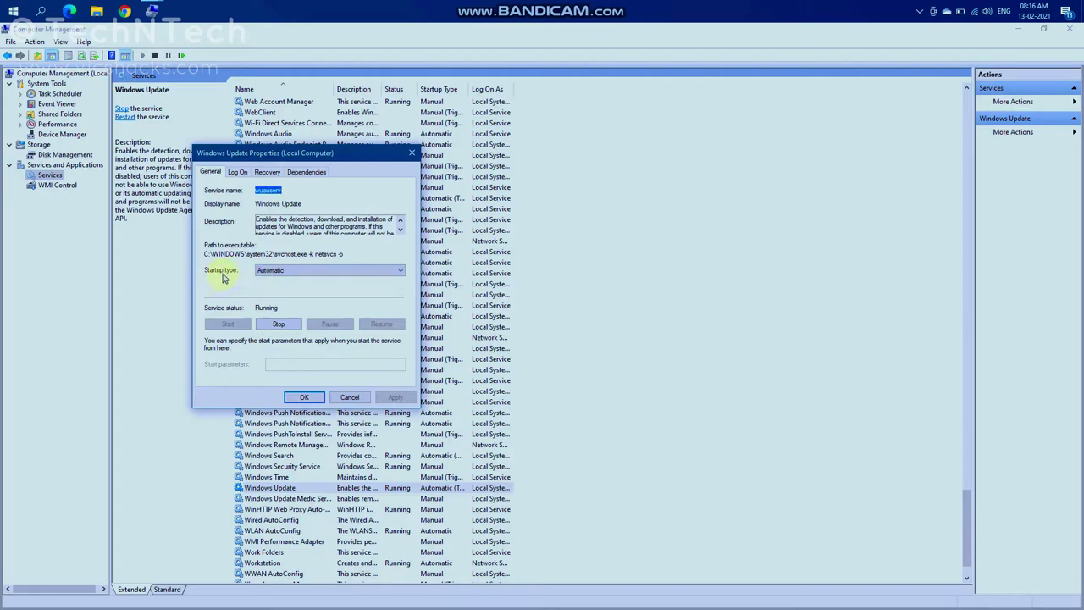
click(276, 274)
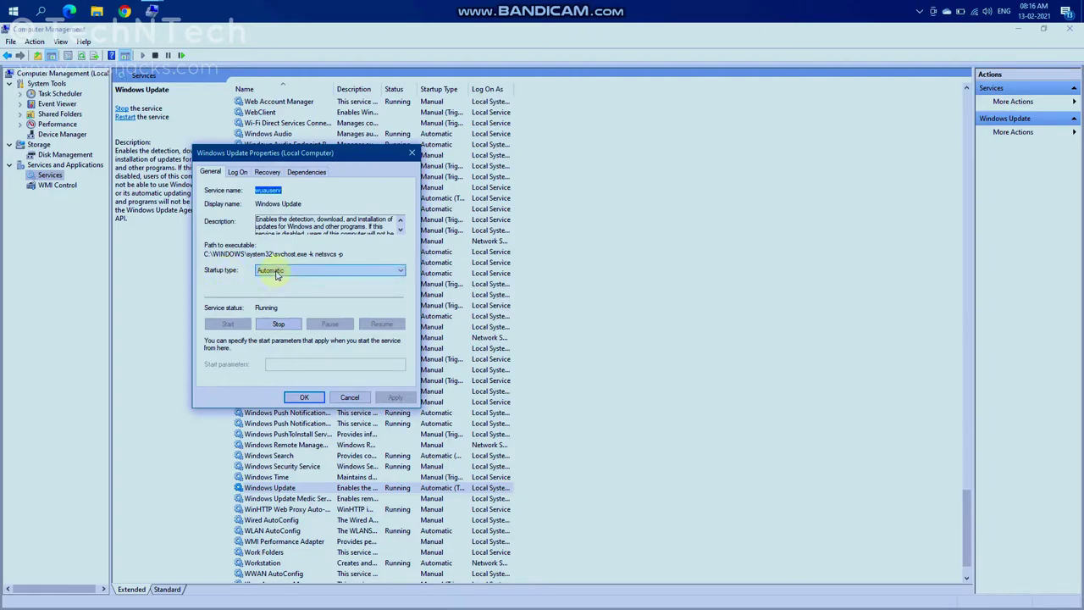
click(284, 272)
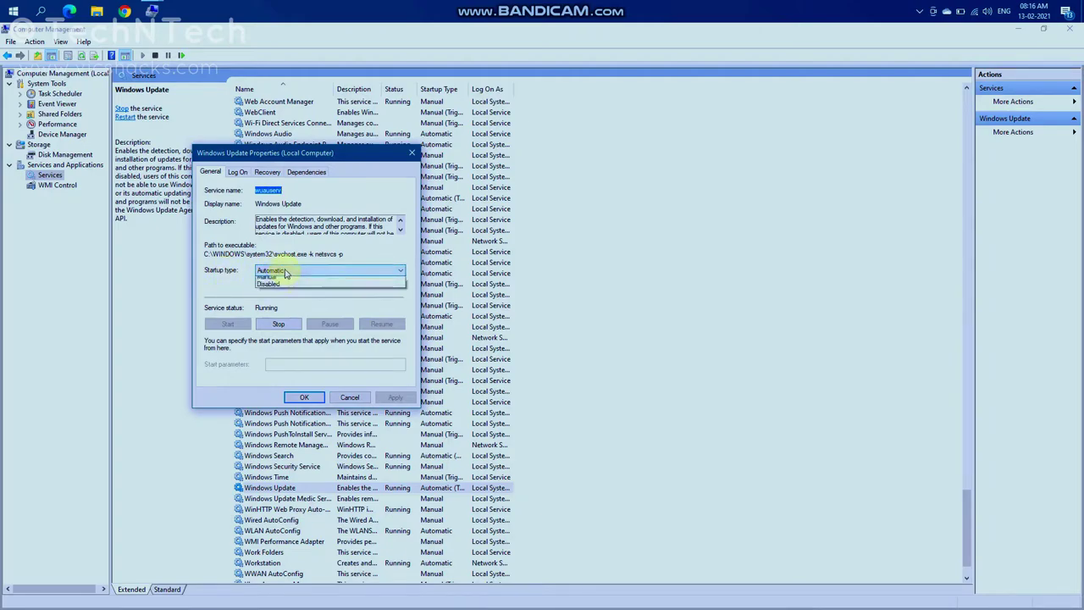
click(285, 296)
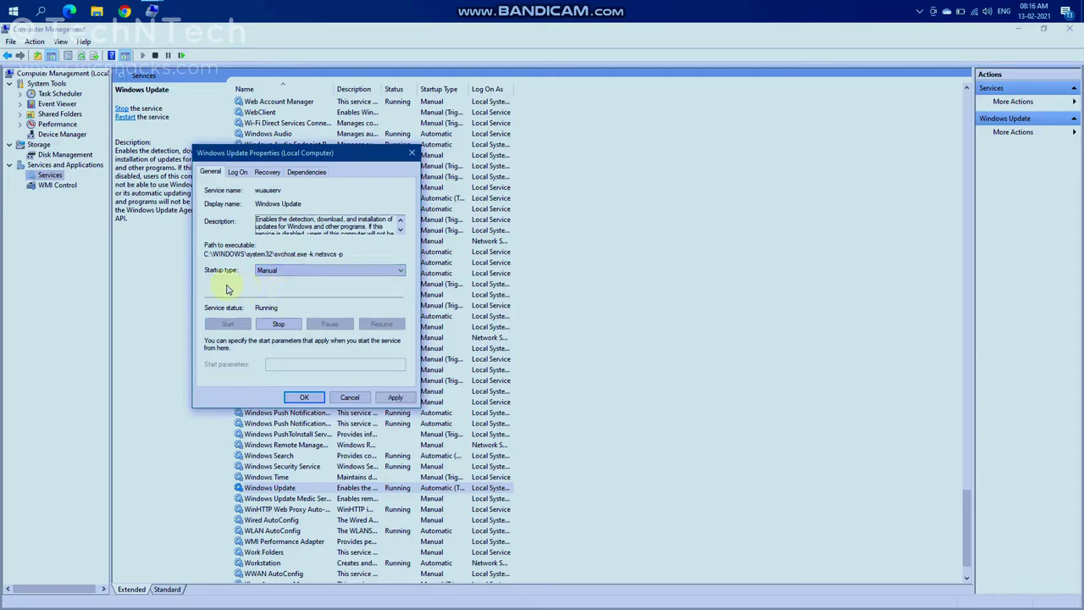
click(274, 271)
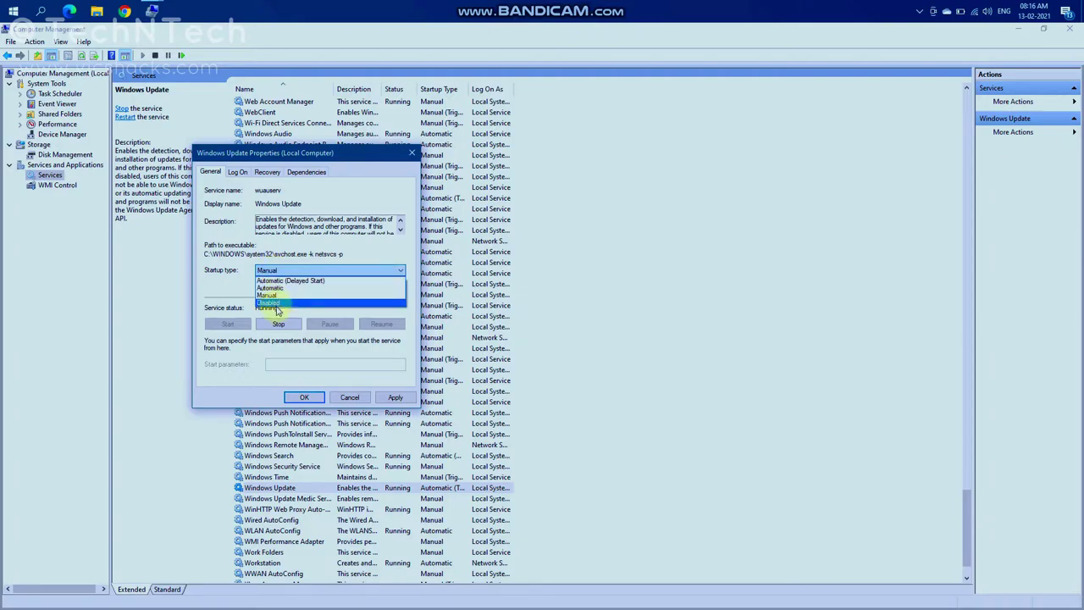
click(343, 295)
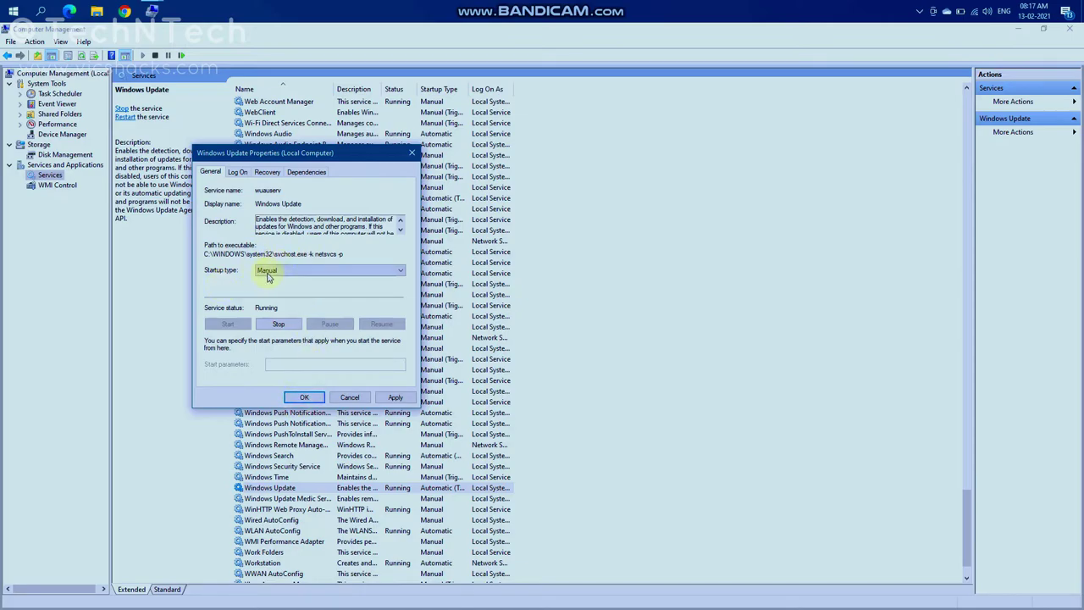
click(395, 398)
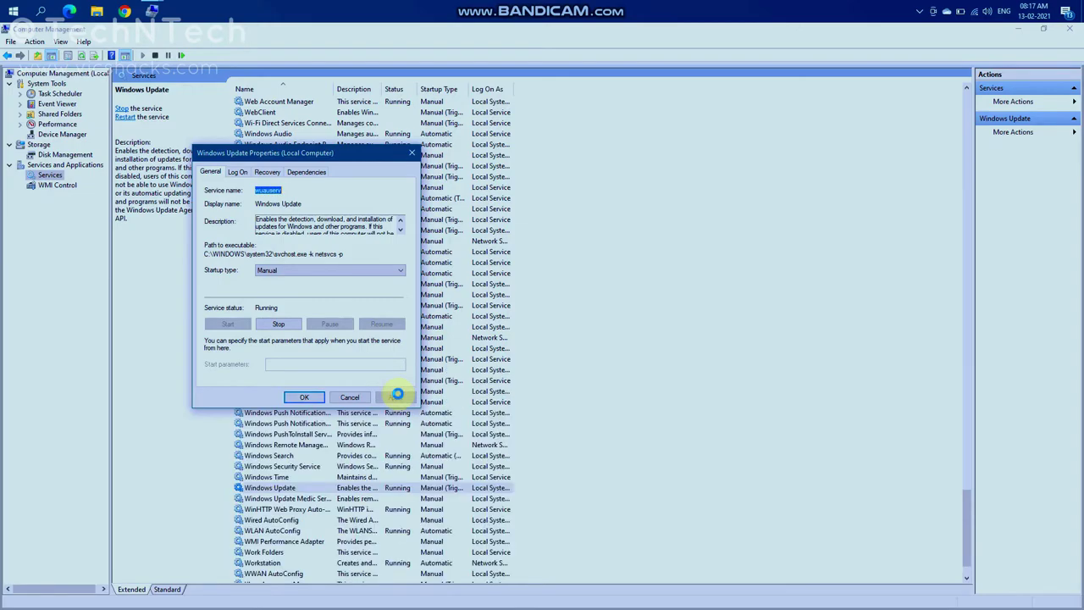
click(292, 398)
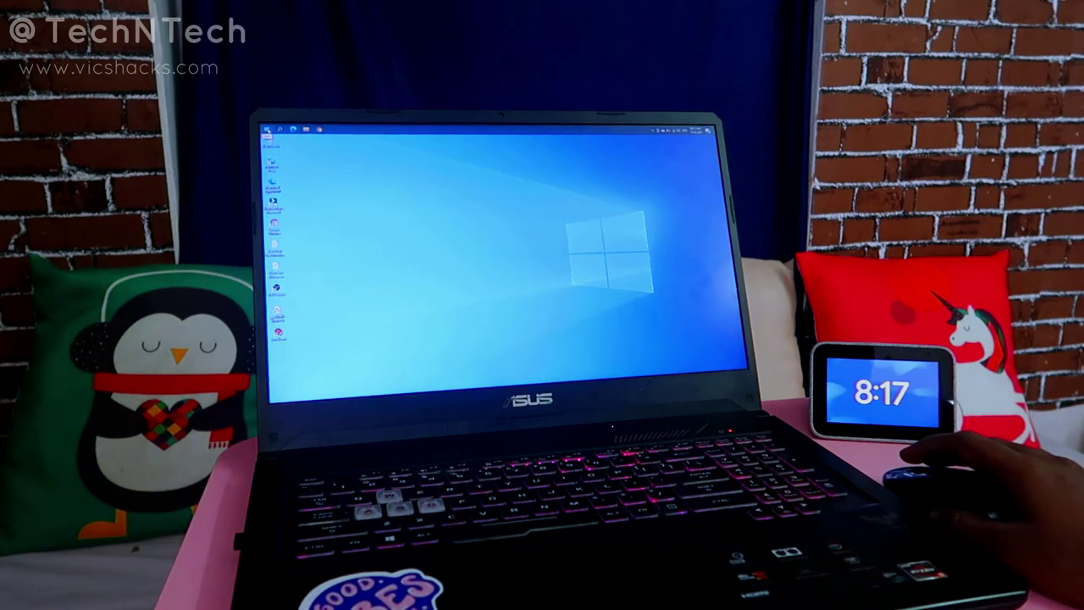
Step: Reopen Settings on the Windows Update page and run Check for updates
right_click(266, 129)
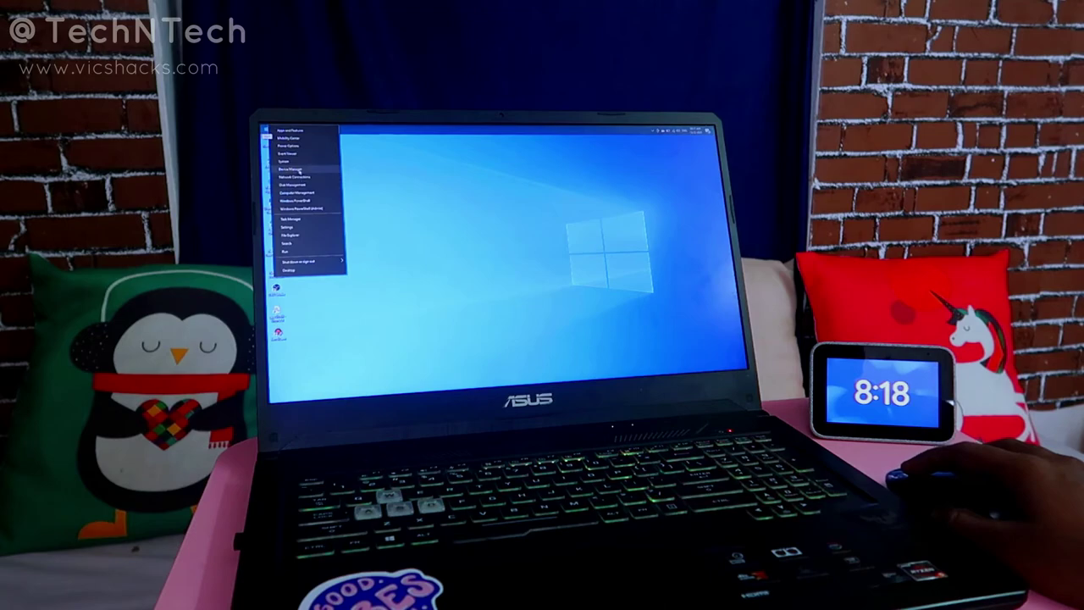
click(298, 160)
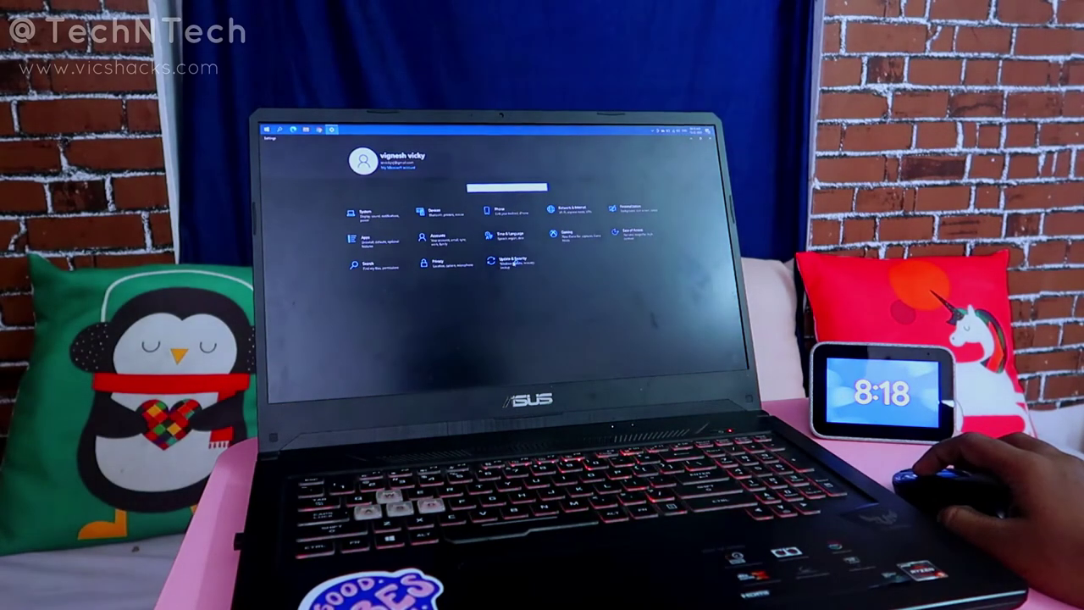
click(513, 263)
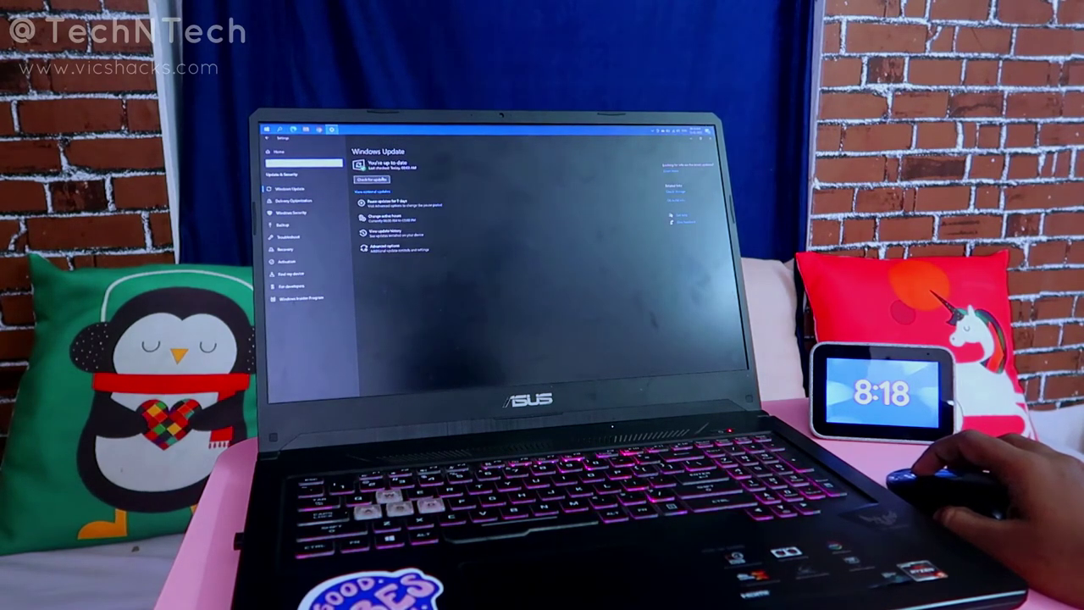
click(370, 180)
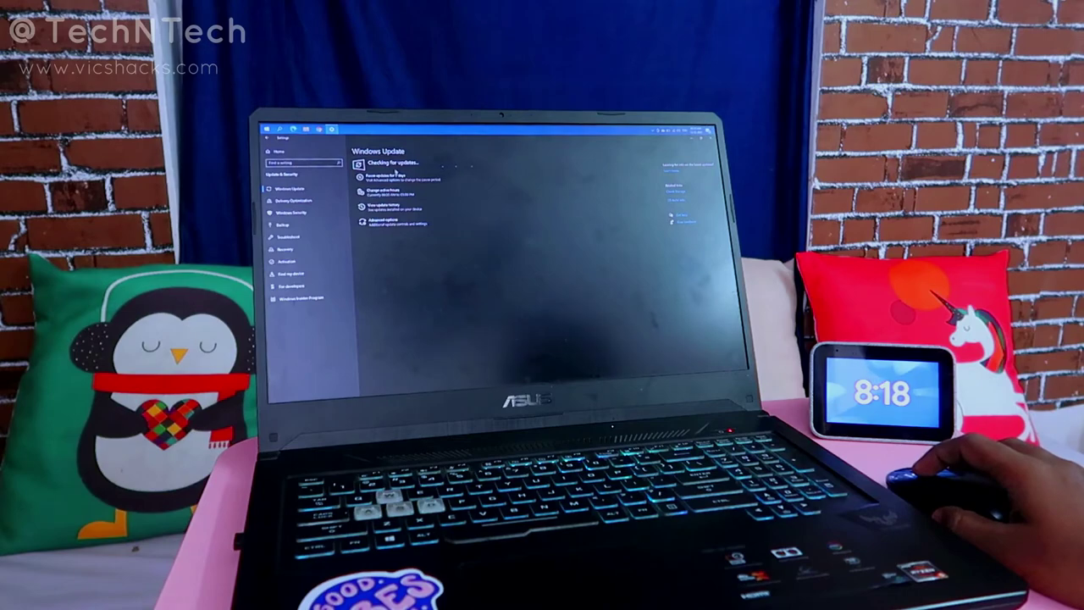